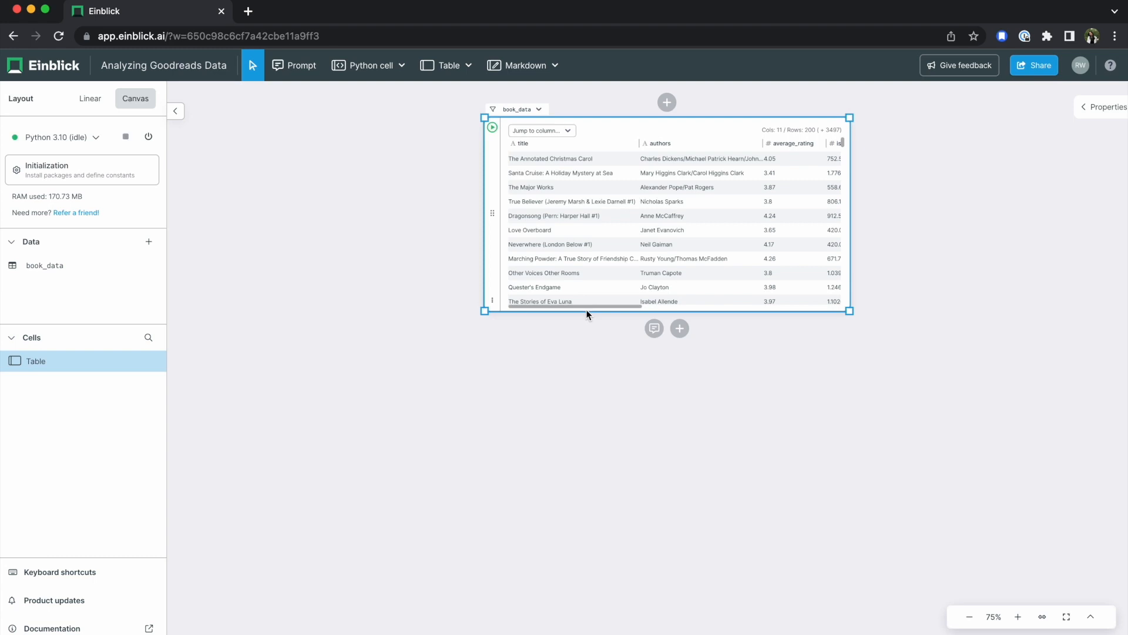
# Plot the language_code column of the book_data table as a bar chart on the canvas, below and left of the table
pyautogui.moveTo(590, 306); pyautogui.dragTo(802, 316)
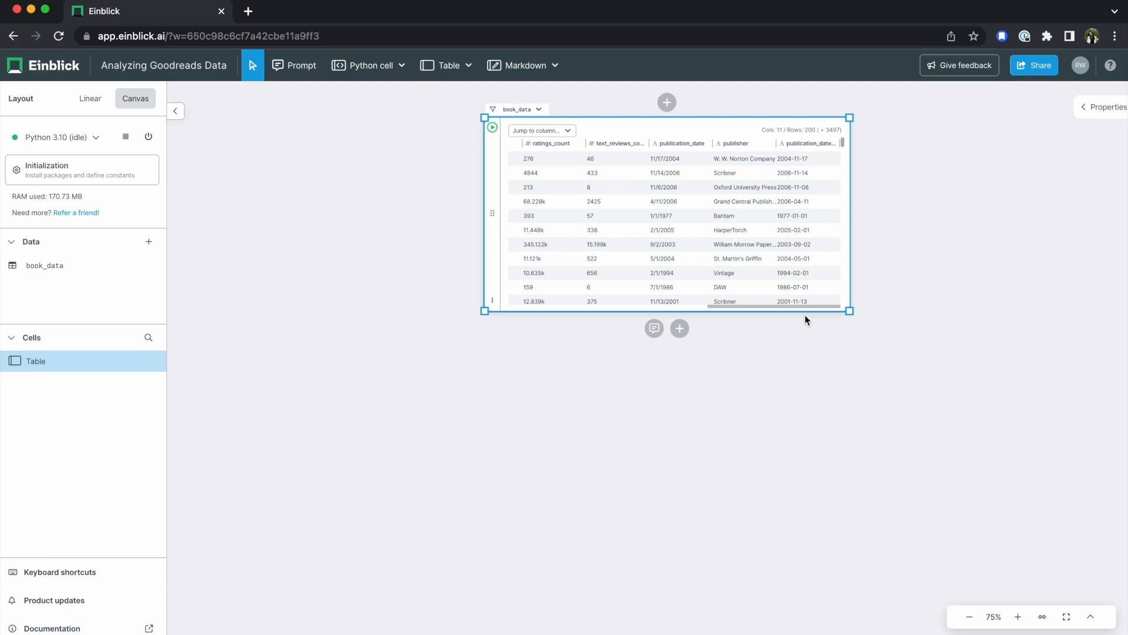
pyautogui.moveTo(790, 306); pyautogui.dragTo(691, 306)
pyautogui.moveTo(656, 144); pyautogui.dragTo(274, 368)
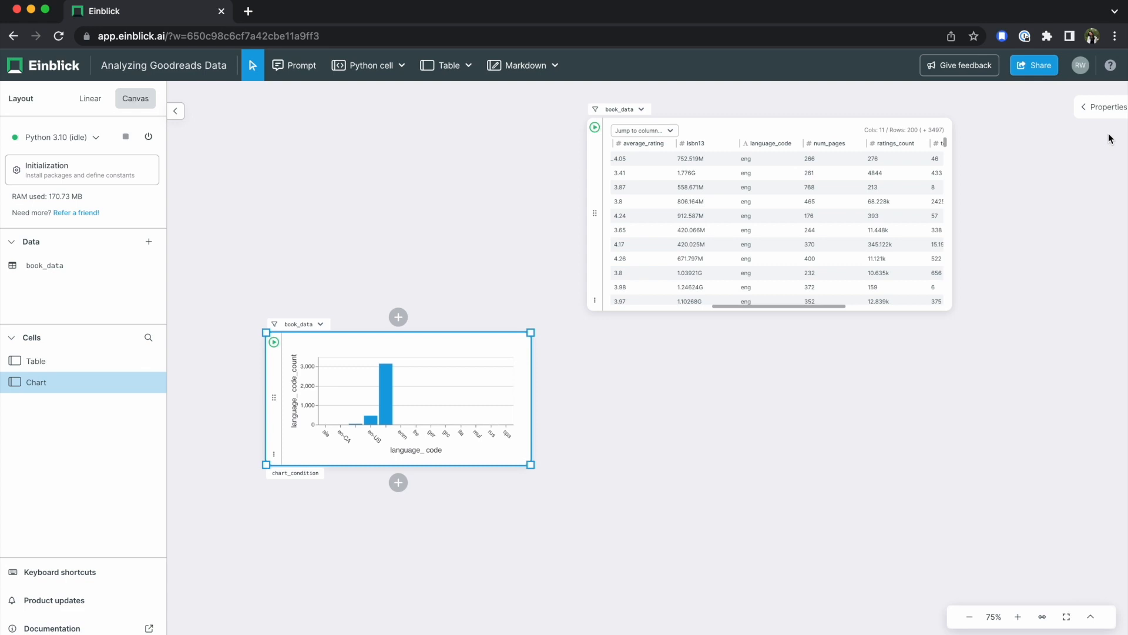
# Show all x-axis labels on the language_code chart
pyautogui.click(1103, 112)
pyautogui.click(976, 272)
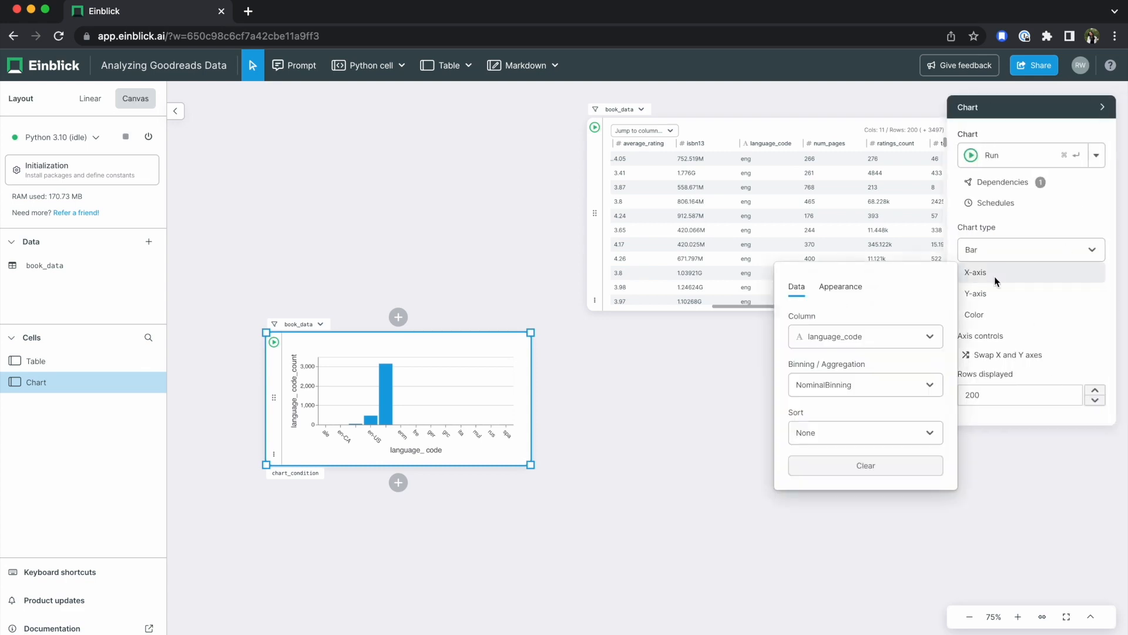
pyautogui.click(823, 286)
pyautogui.click(852, 321)
pyautogui.click(639, 398)
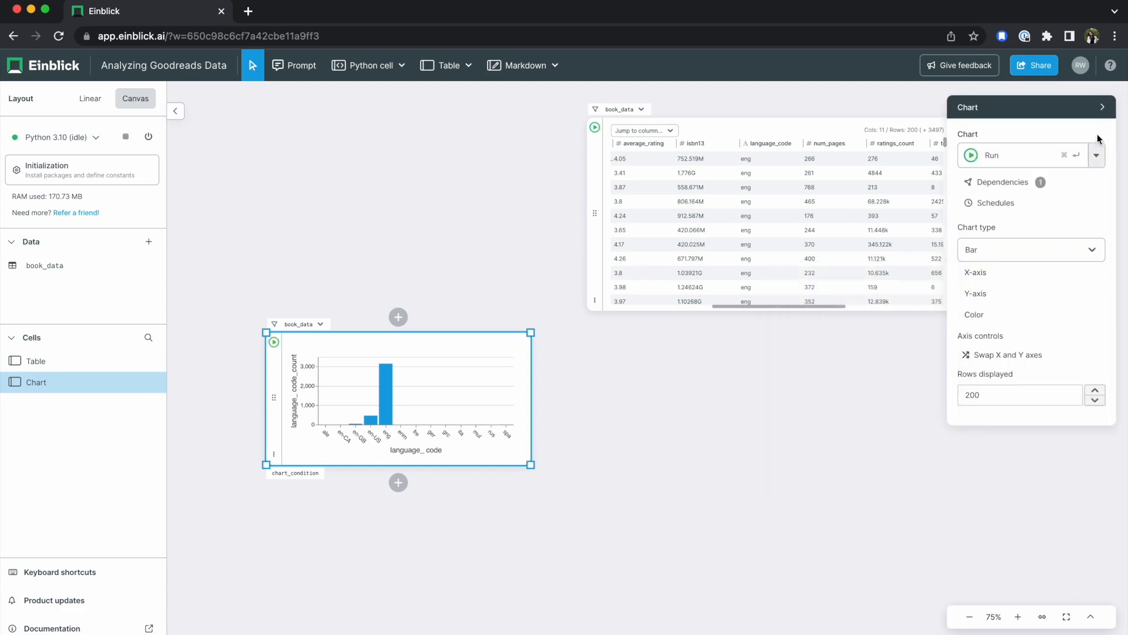
pyautogui.click(1103, 108)
# Prompt a new cell from the book_data table with "Replace en-CA, en-GB, and en-US with eng"
pyautogui.scroll(-1, 856, 425)
pyautogui.click(758, 289)
pyautogui.click(753, 316)
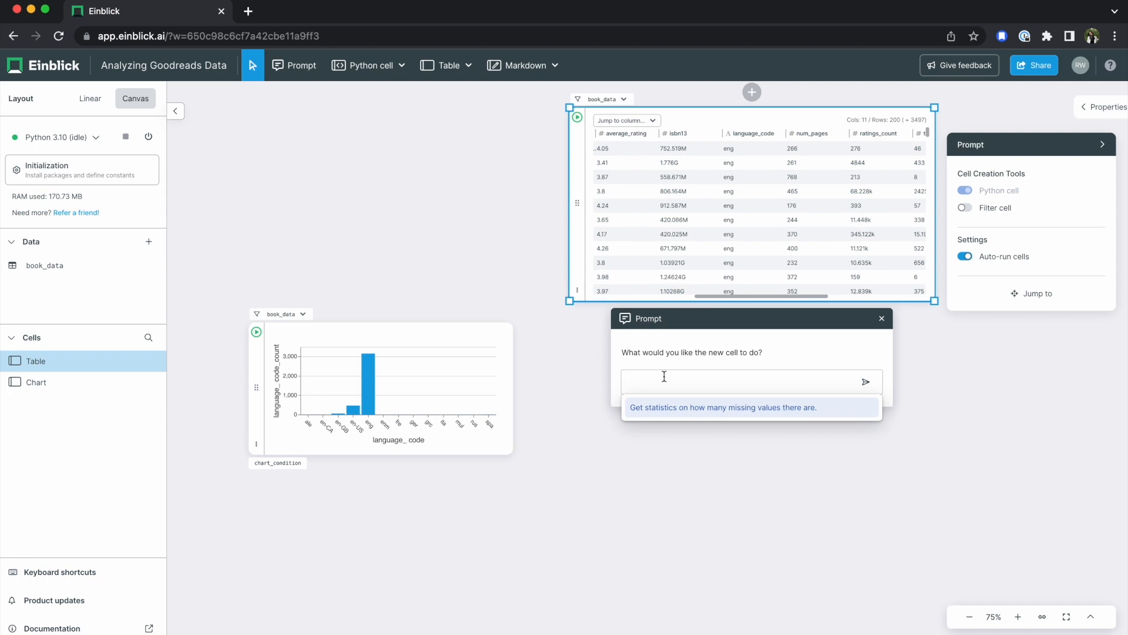
pyautogui.write('Replace en-CA, en-GB, and en-US with eng')
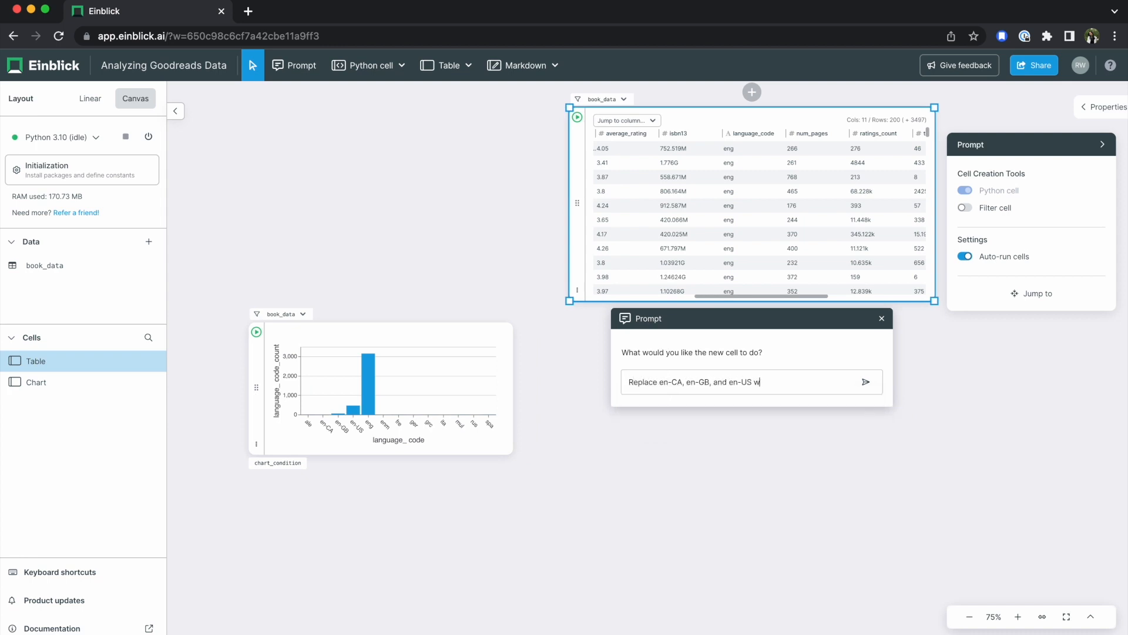
pyautogui.click(866, 383)
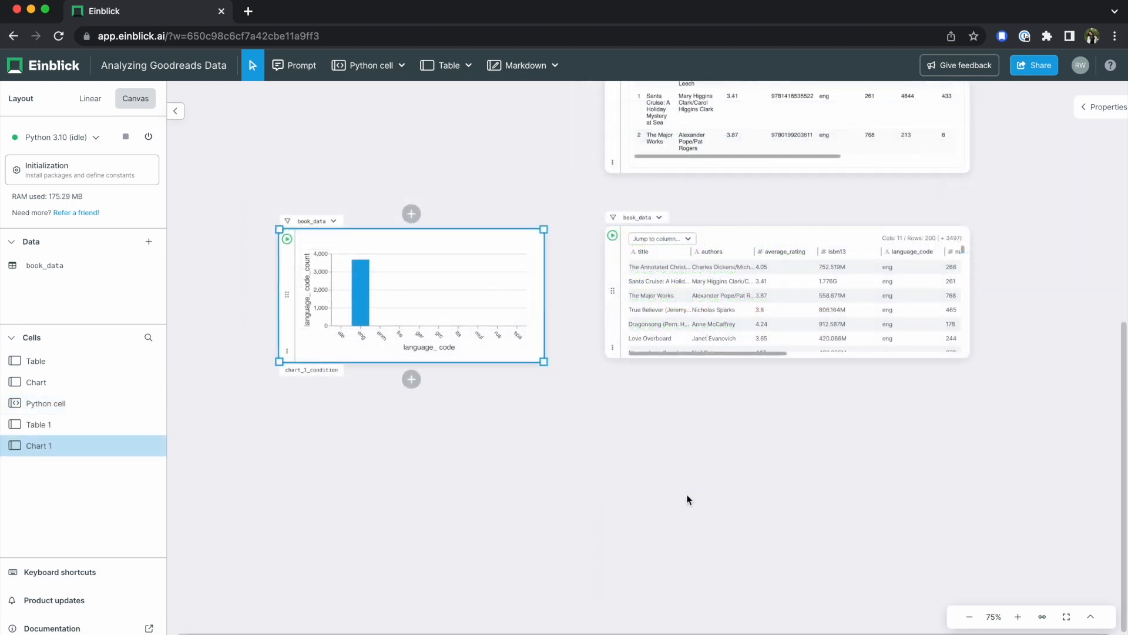
# Prompt a new cell from the cleaned book_data table with "Convert publication datetime column to datetime object"
pyautogui.moveTo(771, 353); pyautogui.dragTo(950, 373)
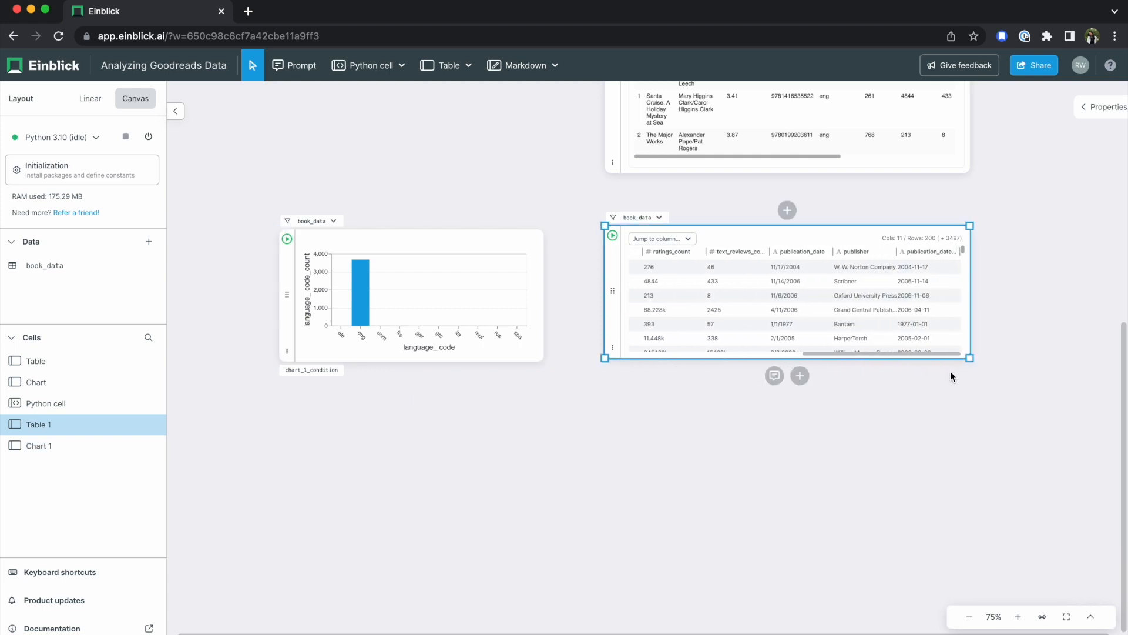
pyautogui.moveTo(929, 427); pyautogui.dragTo(852, 397)
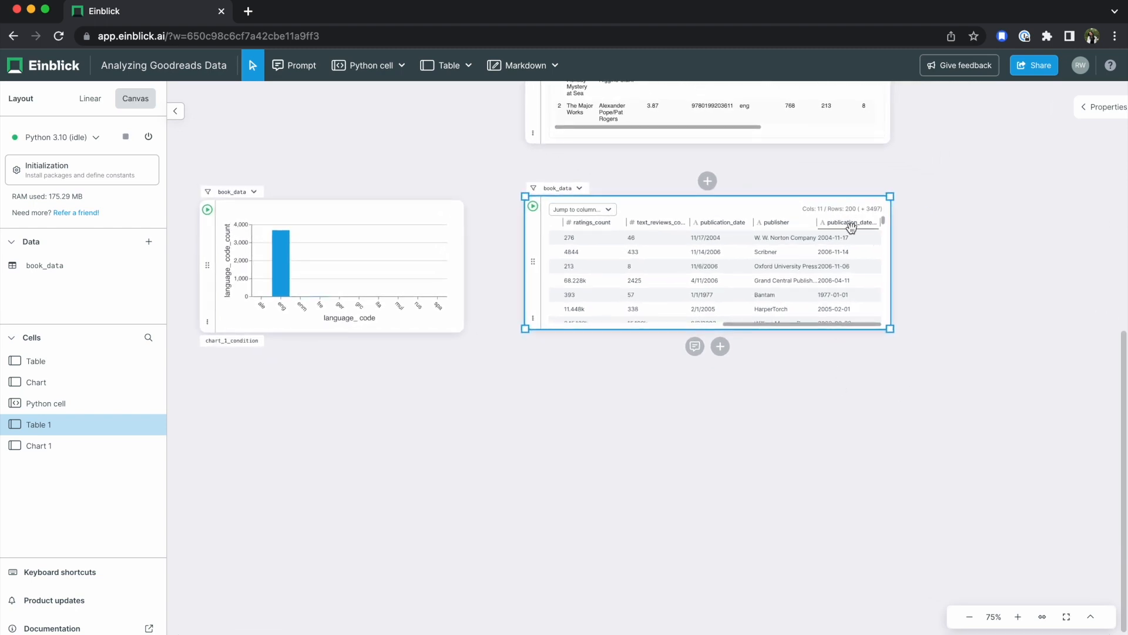
pyautogui.click(695, 346)
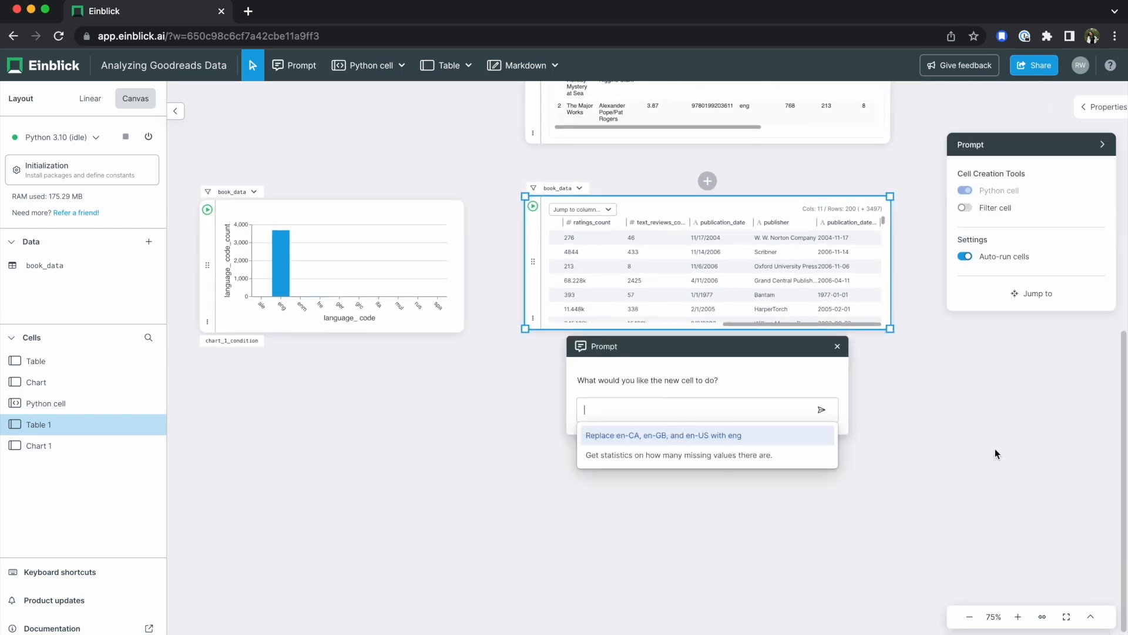
pyautogui.write('Convert publication datetime column to datetime object')
pyautogui.press('Return')
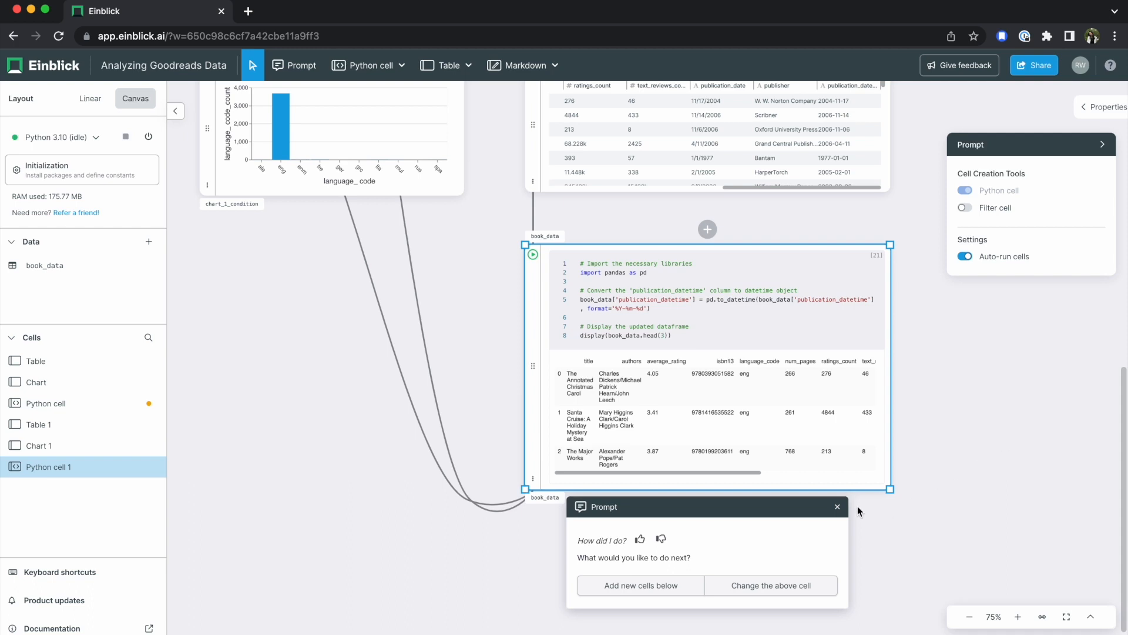
# Check the publication_datetime column in the conversion cell's output and add a book_data table below that cell
pyautogui.click(838, 506)
pyautogui.scroll(-2, 714, 523)
pyautogui.hscroll(2, 715, 523)
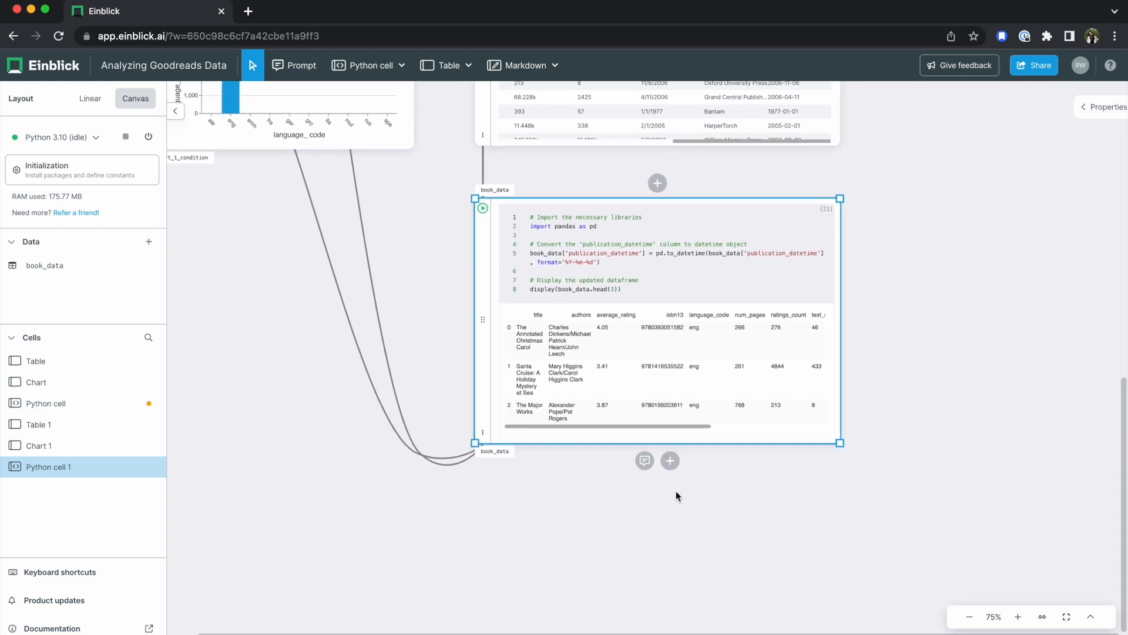
pyautogui.moveTo(668, 424); pyautogui.dragTo(847, 429)
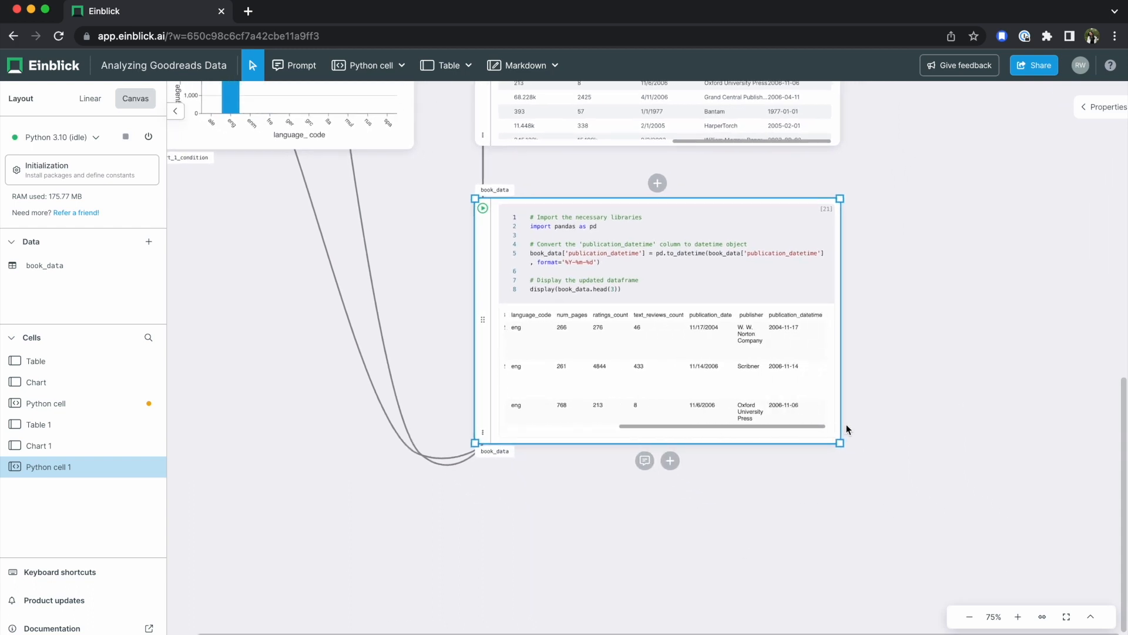
pyautogui.click(688, 463)
pyautogui.moveTo(879, 533); pyautogui.dragTo(894, 399)
# Plot the new table's publication_datetime column as a chart and place the chart to the right of the table
pyautogui.moveTo(608, 492); pyautogui.dragTo(810, 490)
pyautogui.moveTo(784, 389); pyautogui.dragTo(582, 558)
pyautogui.moveTo(447, 569); pyautogui.dragTo(422, 376)
pyautogui.moveTo(565, 404); pyautogui.dragTo(863, 228)
pyautogui.moveTo(604, 373); pyautogui.dragTo(606, 481)
# Prompt a new cell from the converted book_data table with "Get value counts for publisher"
pyautogui.click(698, 414)
pyautogui.moveTo(503, 411); pyautogui.dragTo(749, 414)
pyautogui.click(656, 433)
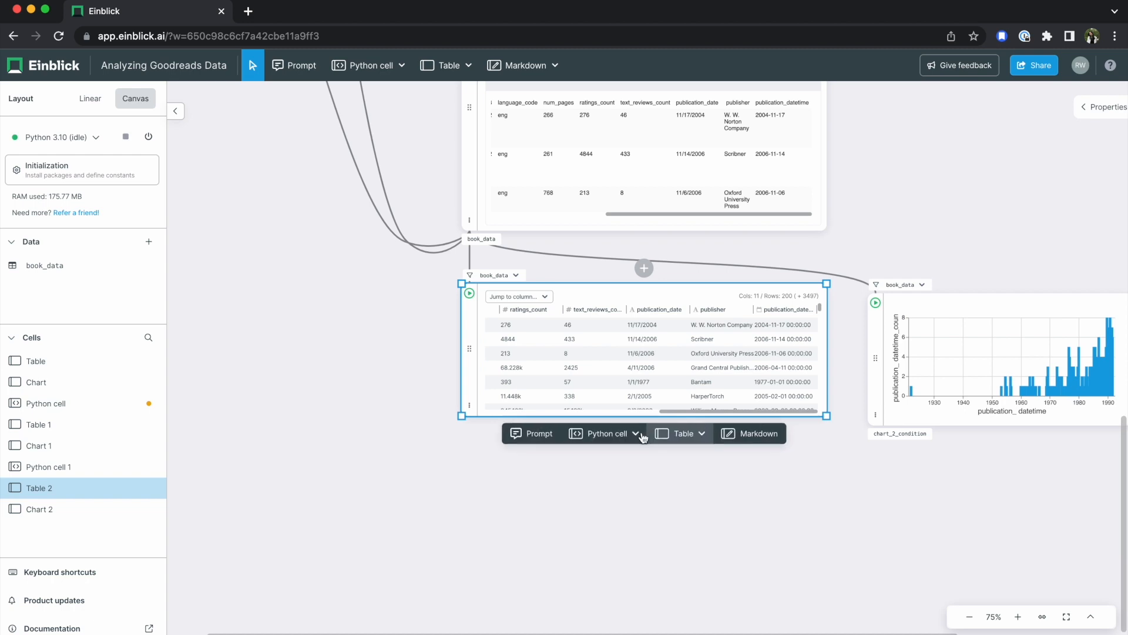
pyautogui.click(535, 433)
pyautogui.write('Get value counts for publisher')
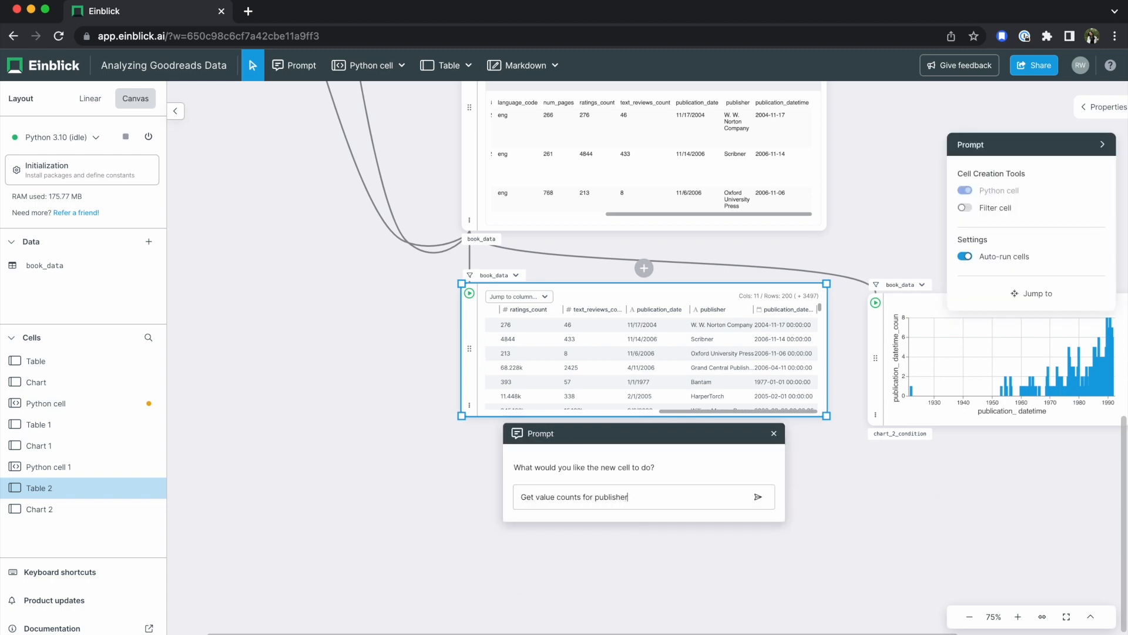
pyautogui.press('Return')
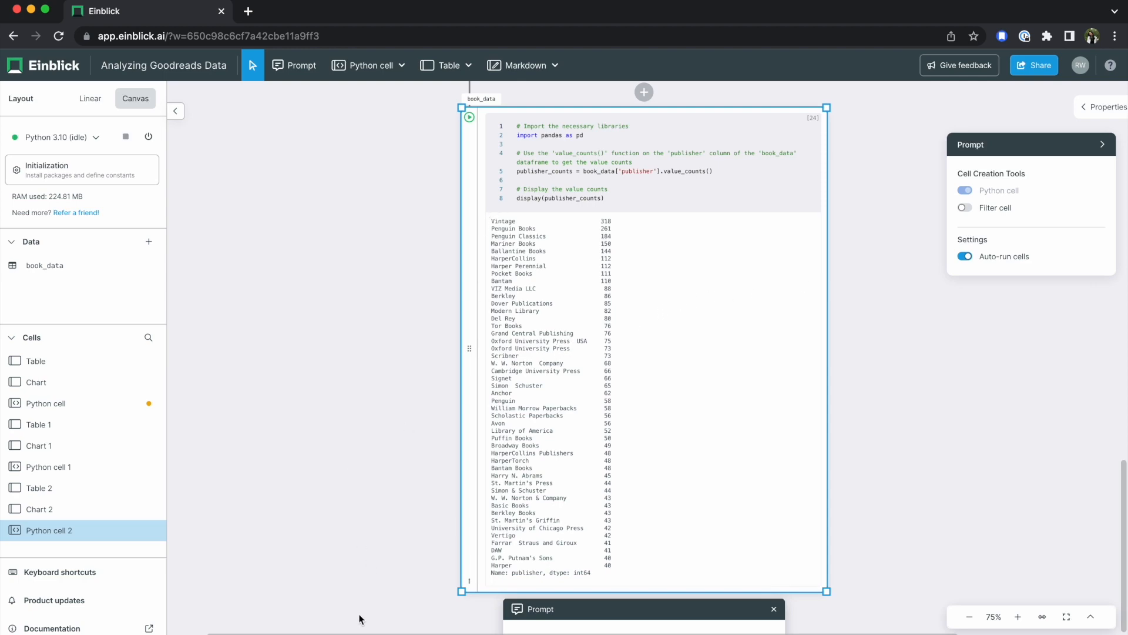
# Move the publisher value counts cell to the left, clearing the space below the book_data table
pyautogui.scroll(5, 394, 505)
pyautogui.moveTo(520, 446); pyautogui.dragTo(325, 389)
pyautogui.hscroll(4, 536, 477)
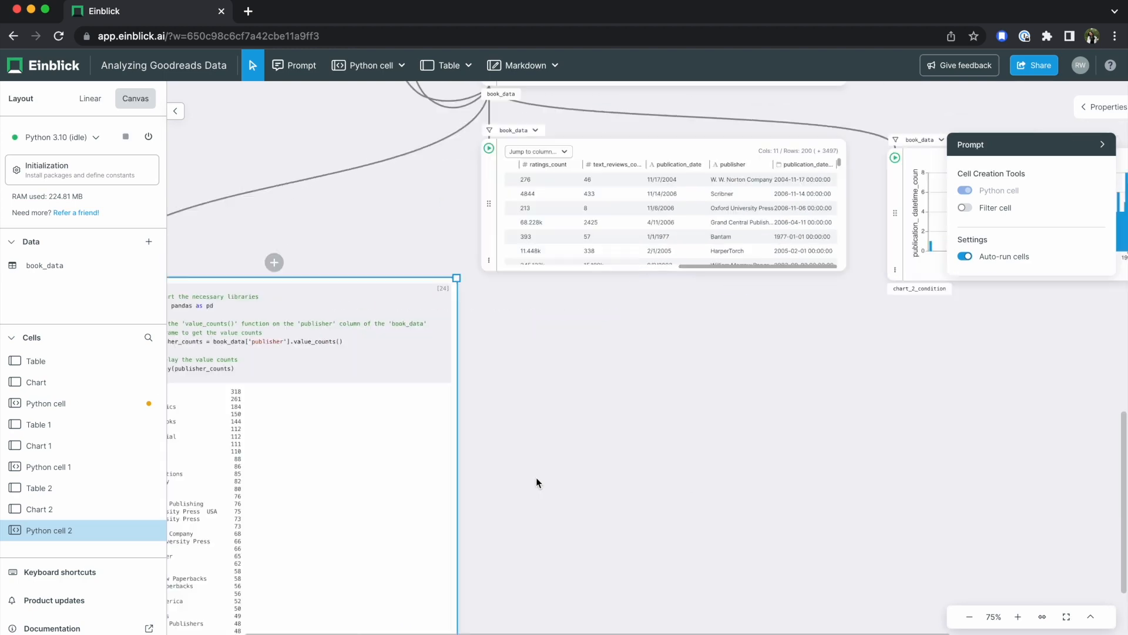
# Prompt a new cell from the converted book_data table with "Subset the data for the top 10 publishers"
pyautogui.click(630, 269)
pyautogui.click(626, 290)
pyautogui.write('Subset the data for ')
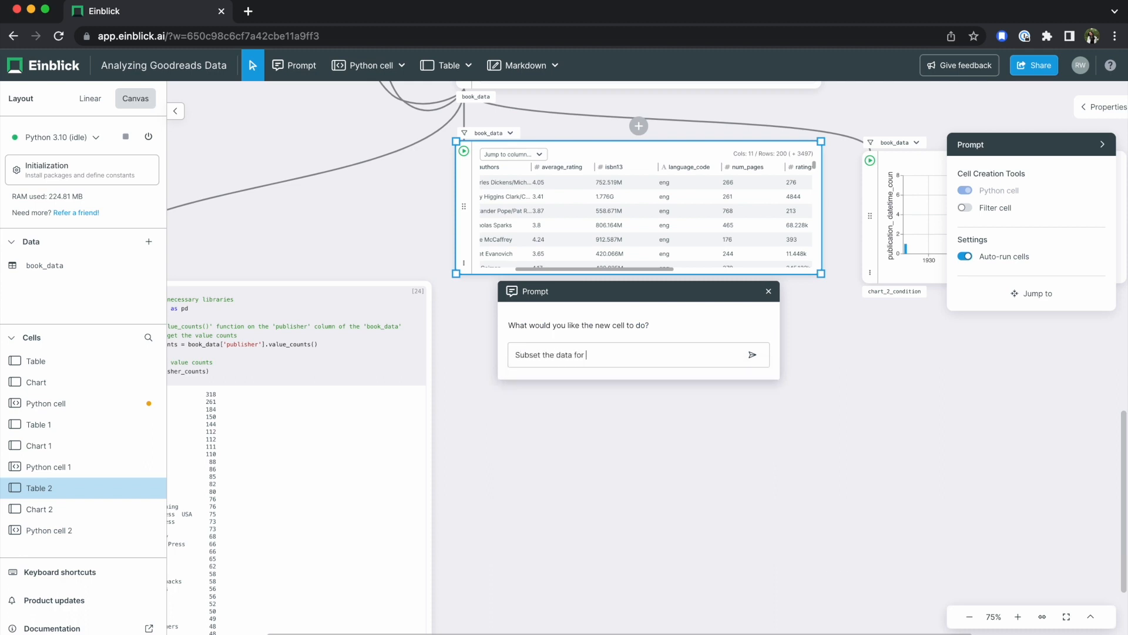
pyautogui.write('the top 10 publishers')
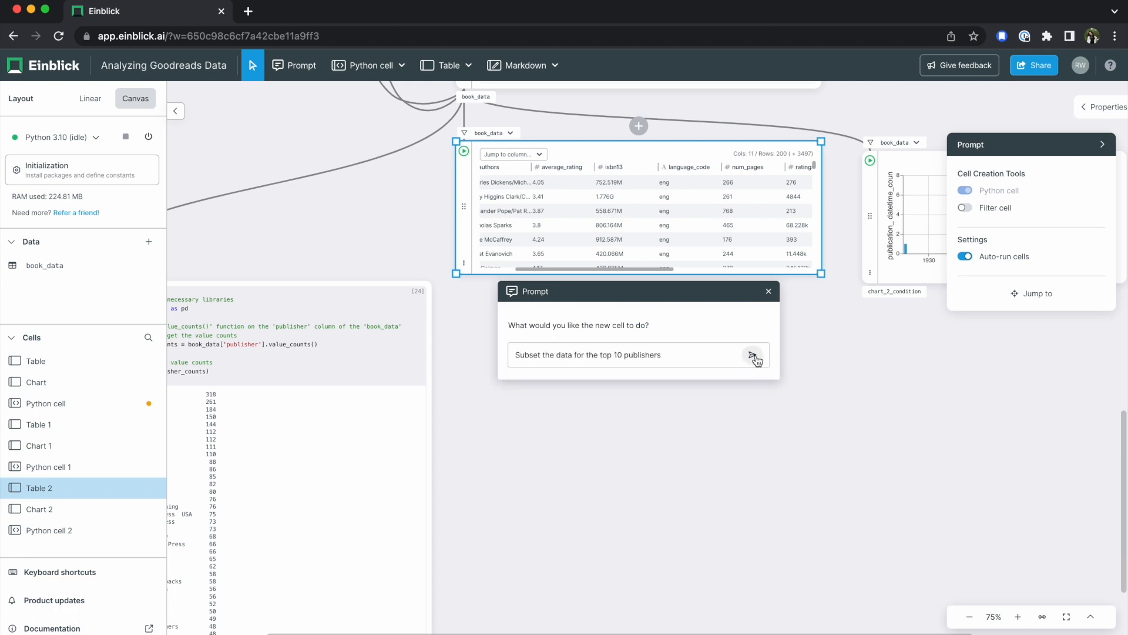
pyautogui.press('Return')
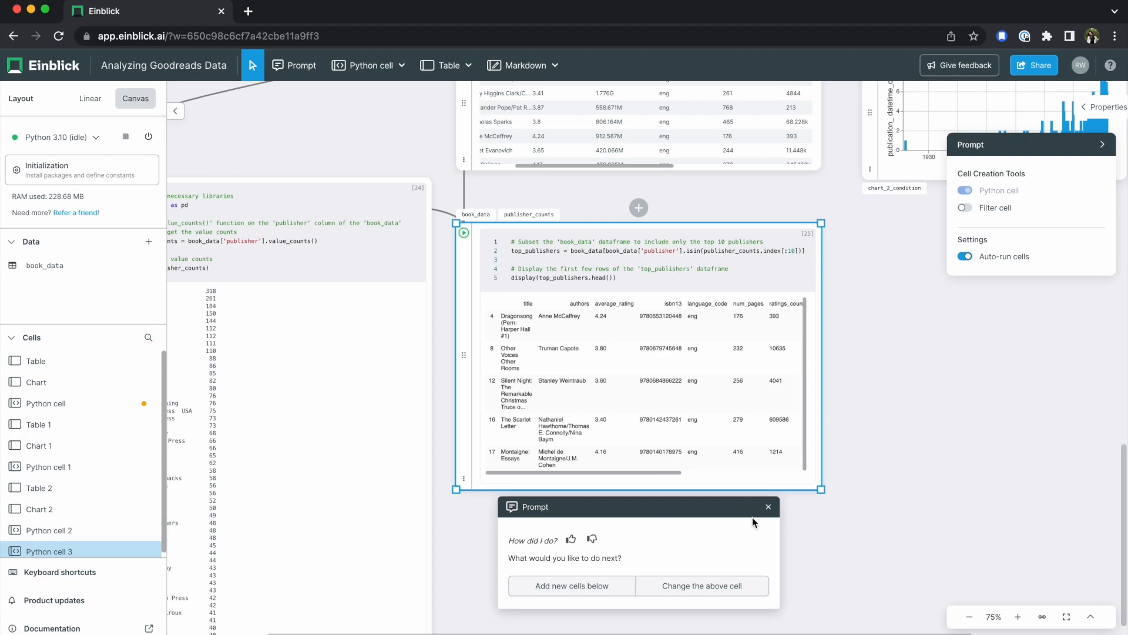
# Add a top_publishers table below the subset cell and plot its publisher column as a bar chart beneath the table
pyautogui.click(768, 506)
pyautogui.click(651, 507)
pyautogui.click(693, 404)
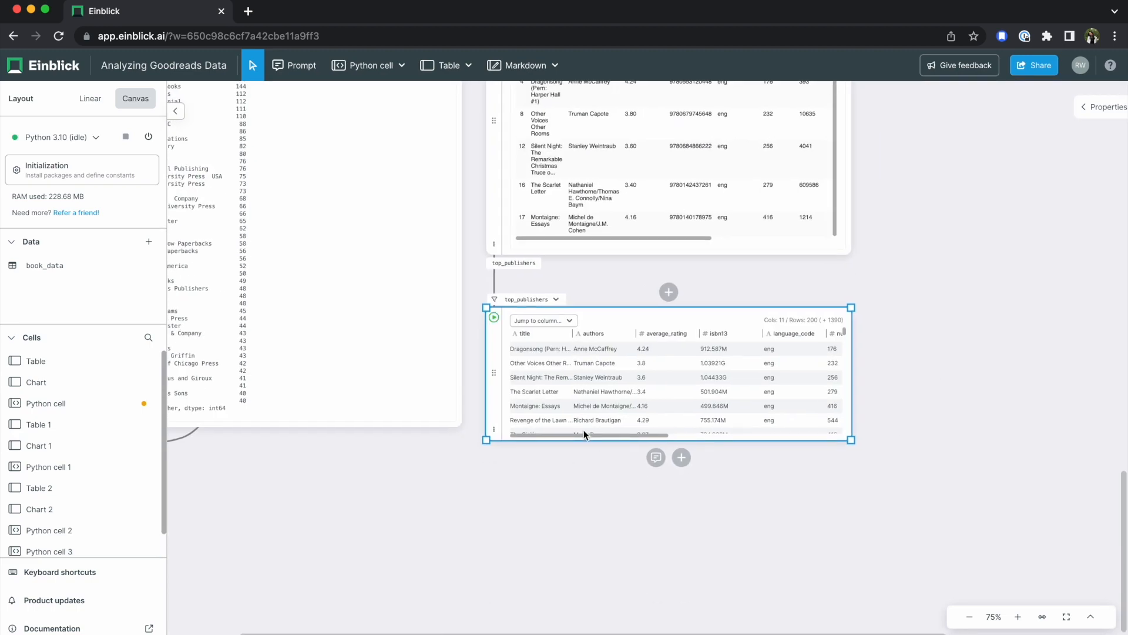
pyautogui.moveTo(584, 435); pyautogui.dragTo(758, 435)
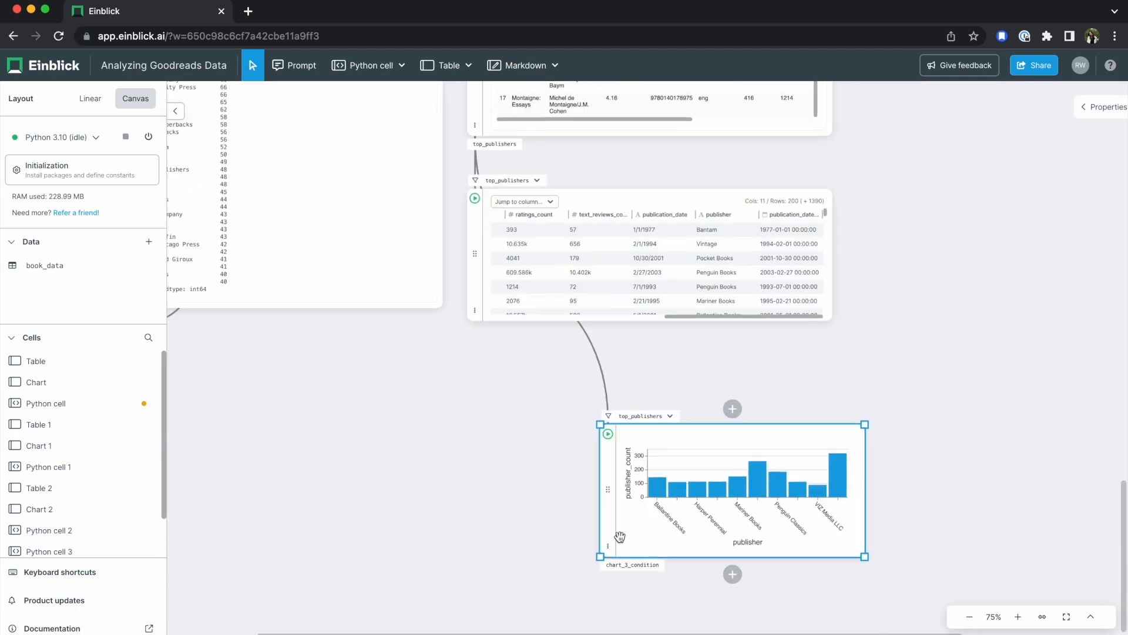
pyautogui.moveTo(615, 469); pyautogui.dragTo(468, 415)
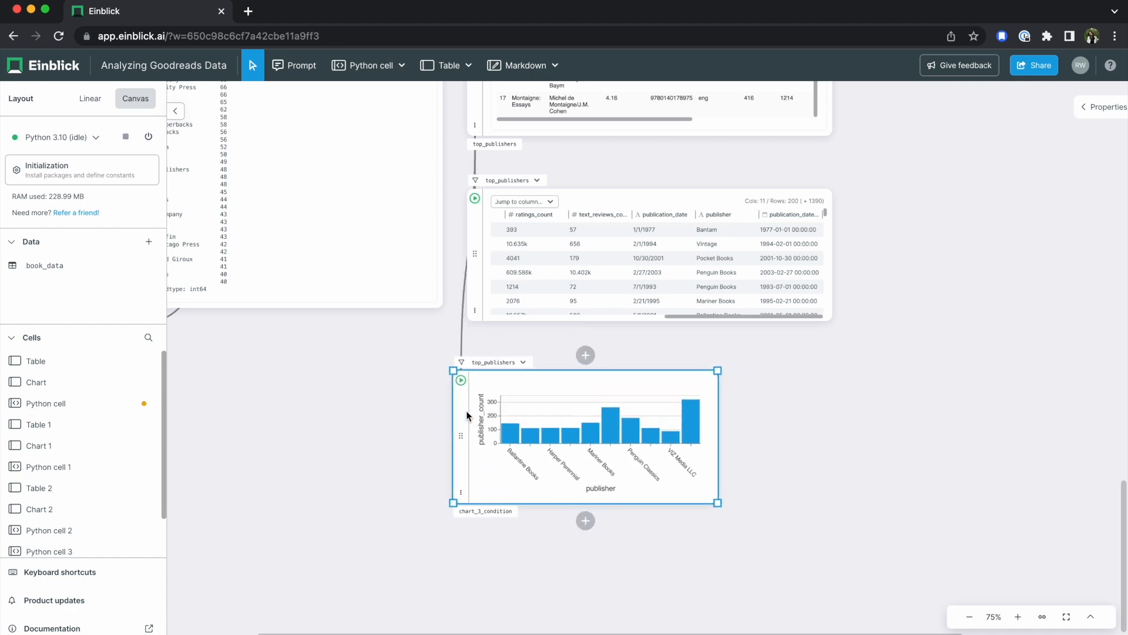
# Show all x-axis labels on the publisher chart and move it left, under the publisher value counts cell
pyautogui.click(1104, 106)
pyautogui.click(975, 272)
pyautogui.click(841, 286)
pyautogui.click(852, 322)
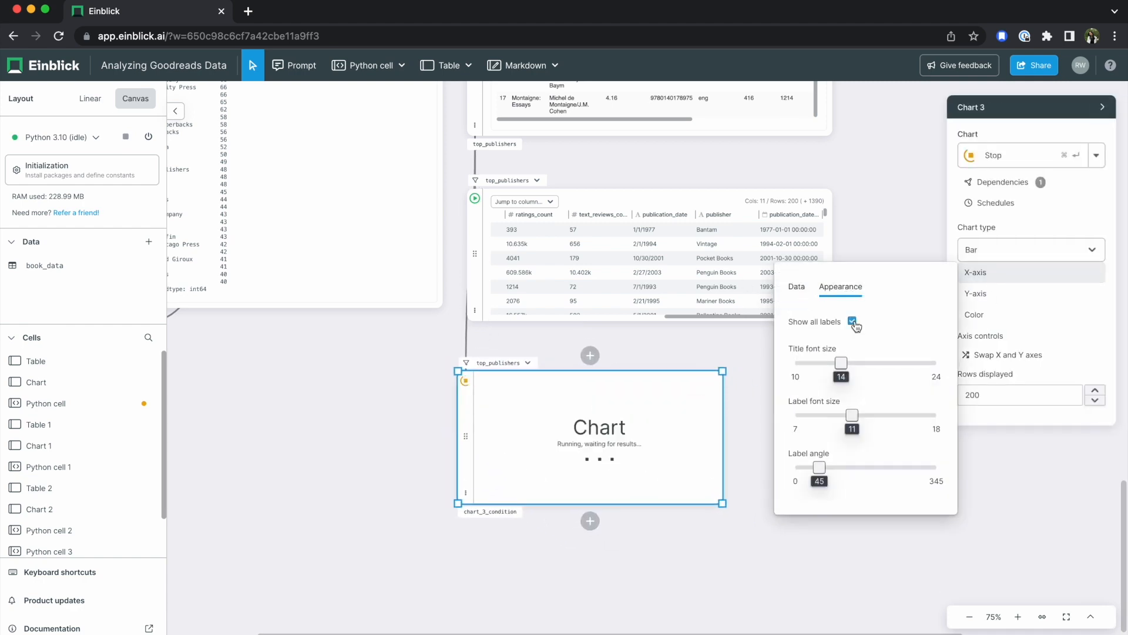
pyautogui.click(769, 377)
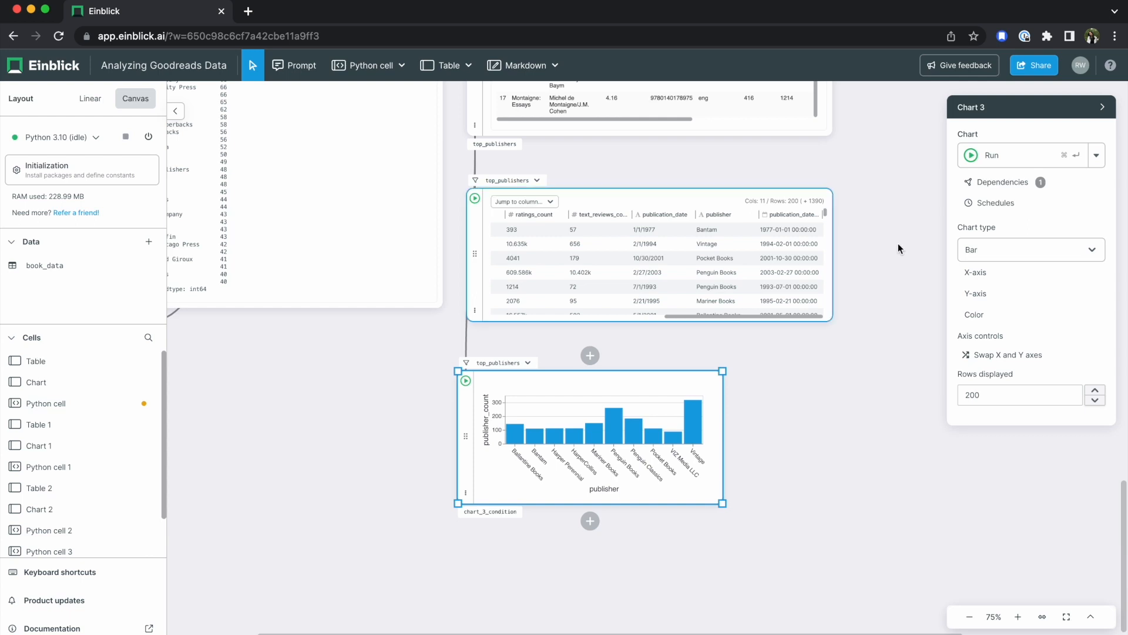
pyautogui.click(1103, 107)
pyautogui.moveTo(473, 449); pyautogui.dragTo(286, 436)
# Add a Python cell below the top_publishers table and run top_publishers.columns in it
pyautogui.click(856, 314)
pyautogui.click(800, 352)
pyautogui.click(748, 353)
pyautogui.press('End')
pyautogui.write('.columns')
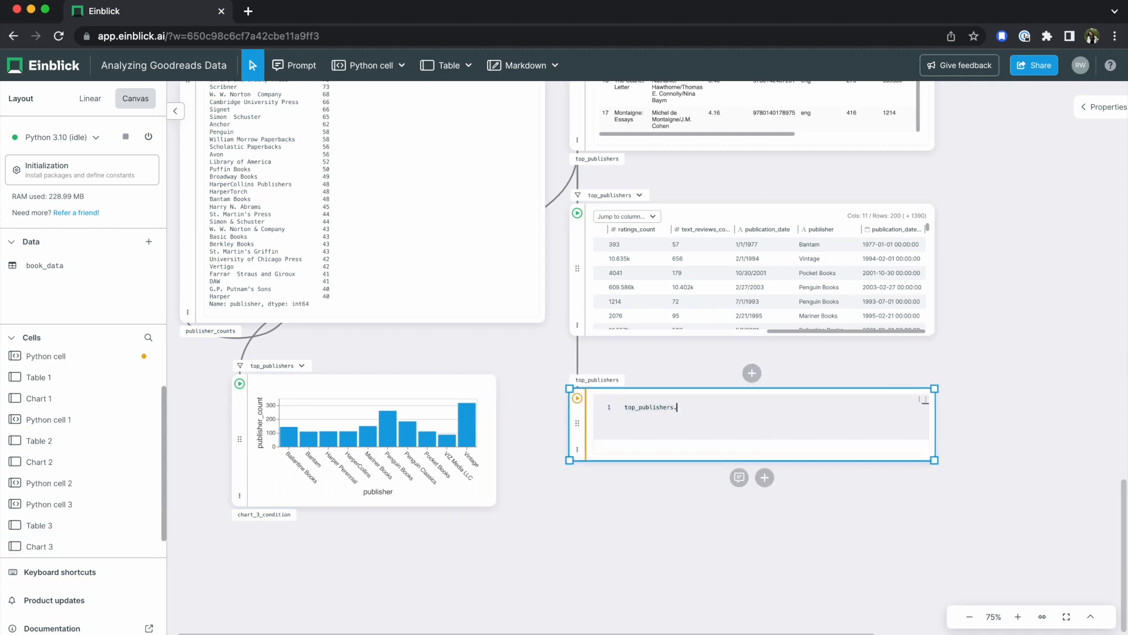
pyautogui.hotkey('shift', 'Return')
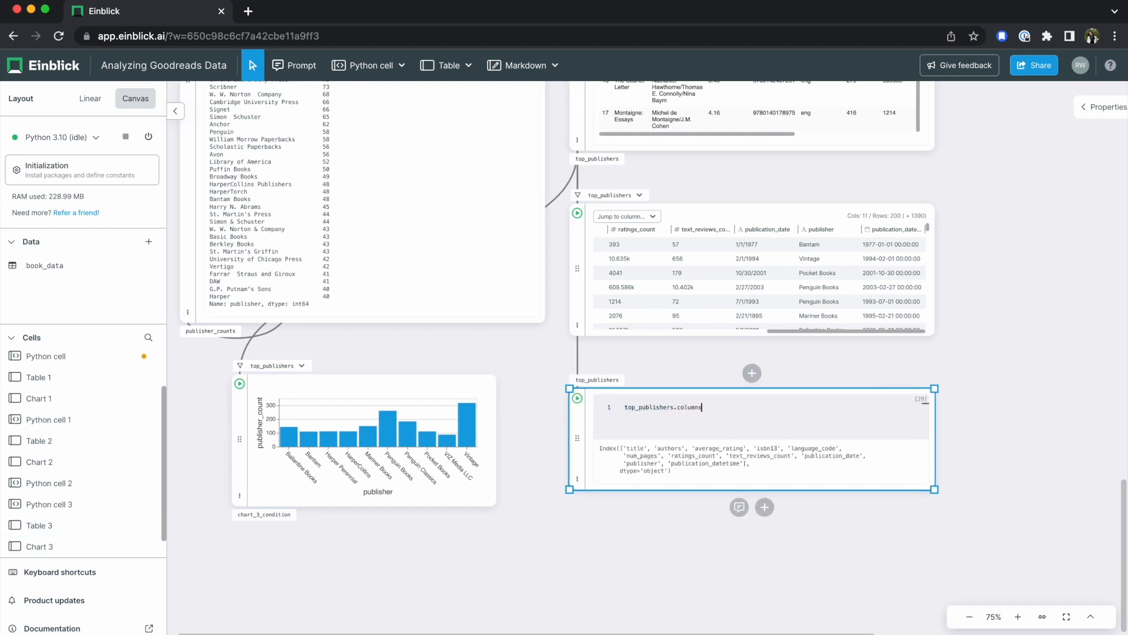
# Prompt a new cell below the column listing with "Drop isbn13, publication date columns"
pyautogui.scroll(-1, 904, 538)
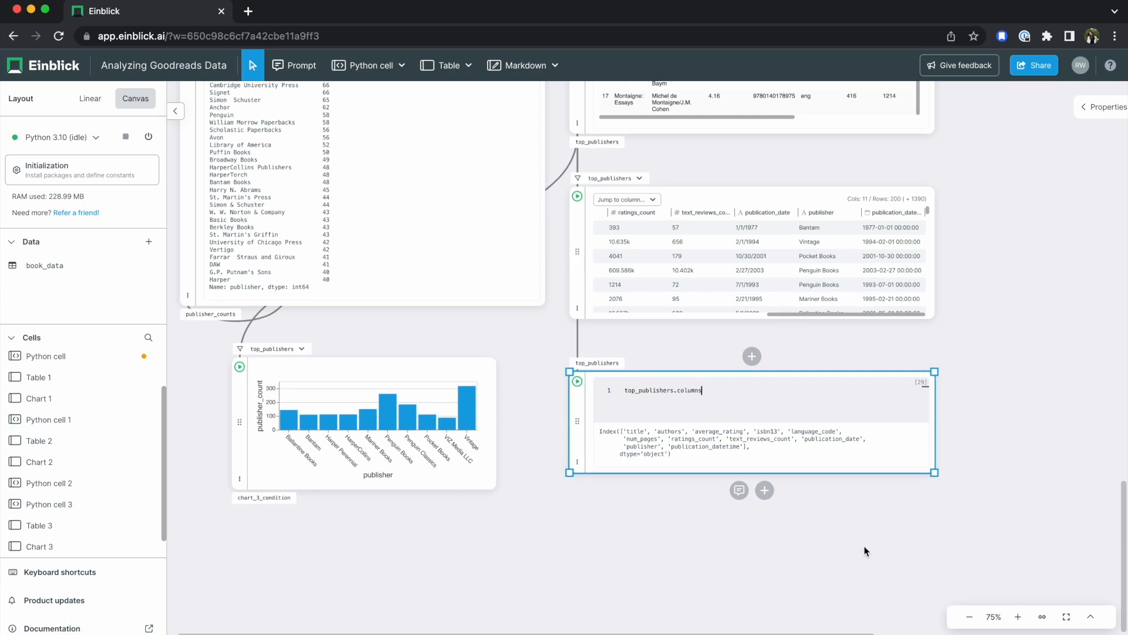
pyautogui.click(765, 490)
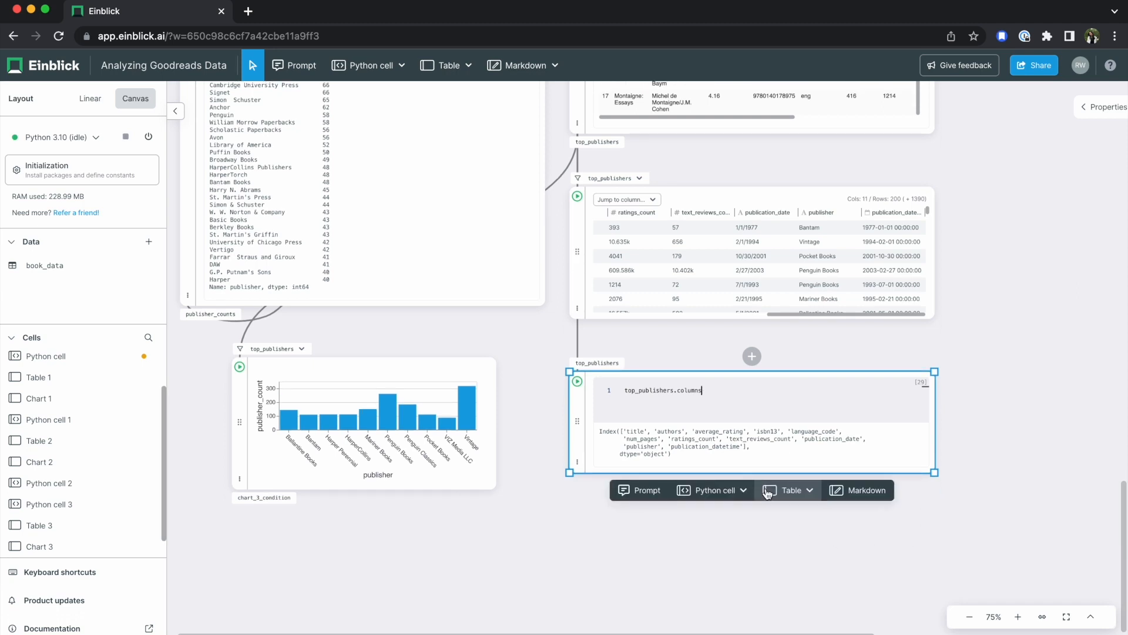
pyautogui.click(653, 492)
pyautogui.write('Drop isbn13,')
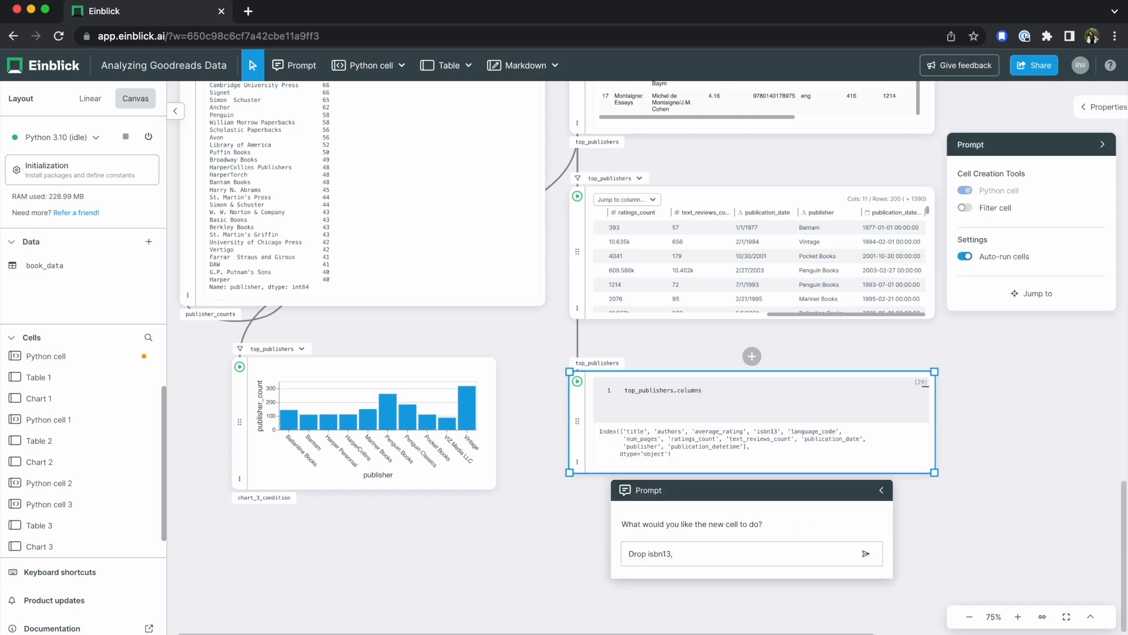
pyautogui.write(' publication date columns')
pyautogui.press('Return')
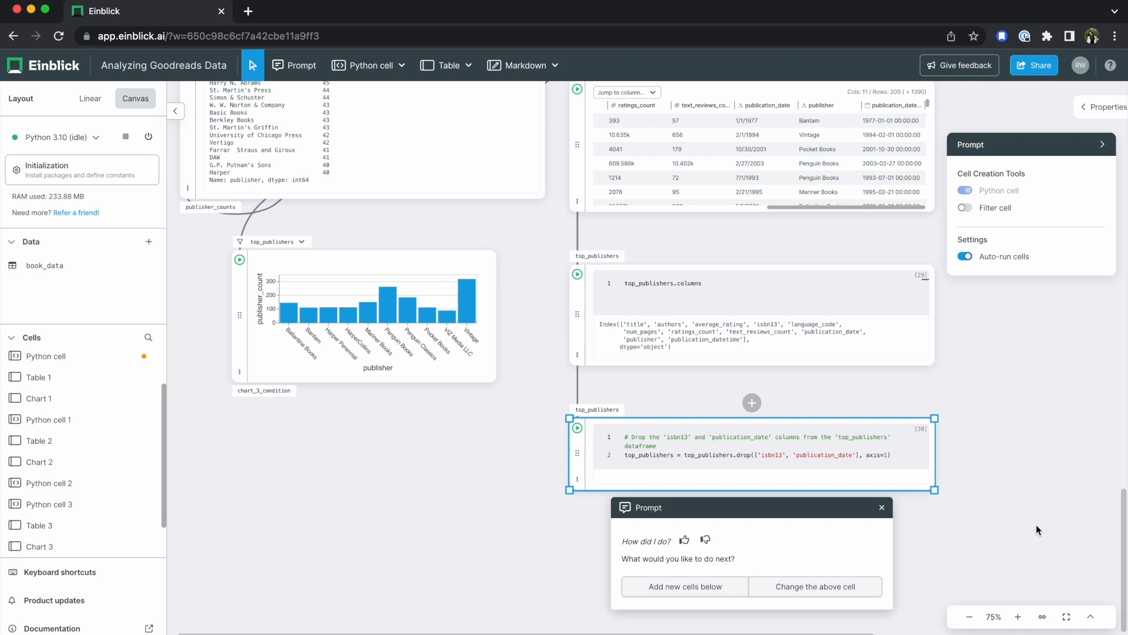
pyautogui.click(882, 507)
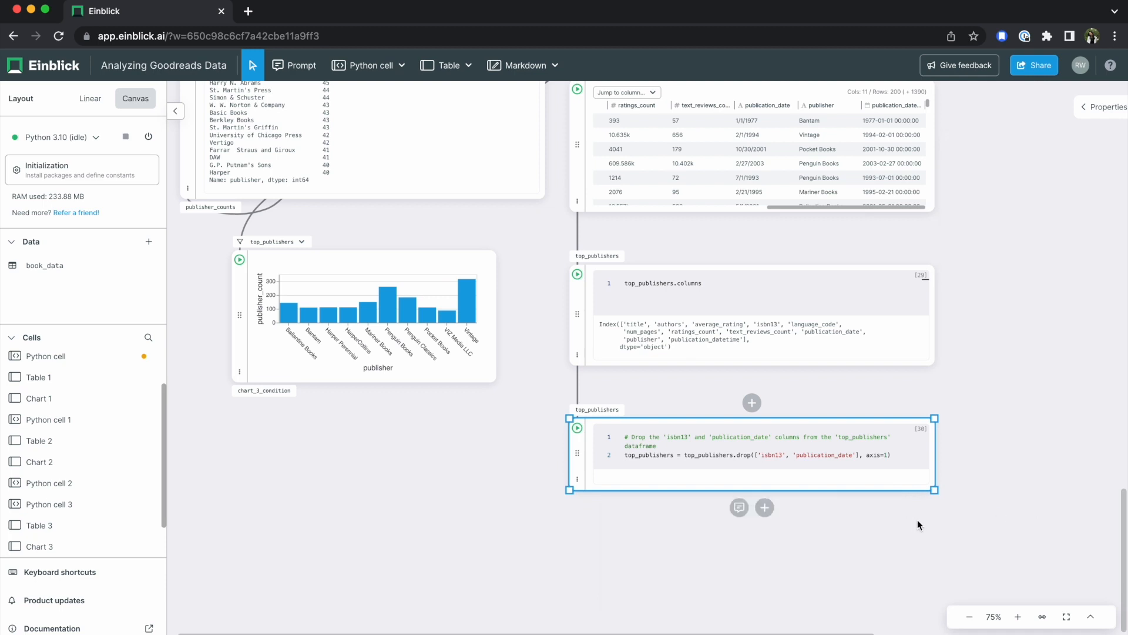
# Add a top_publishers table below the cell that drops the isbn13 and publication_date columns
pyautogui.moveTo(919, 513); pyautogui.dragTo(922, 370)
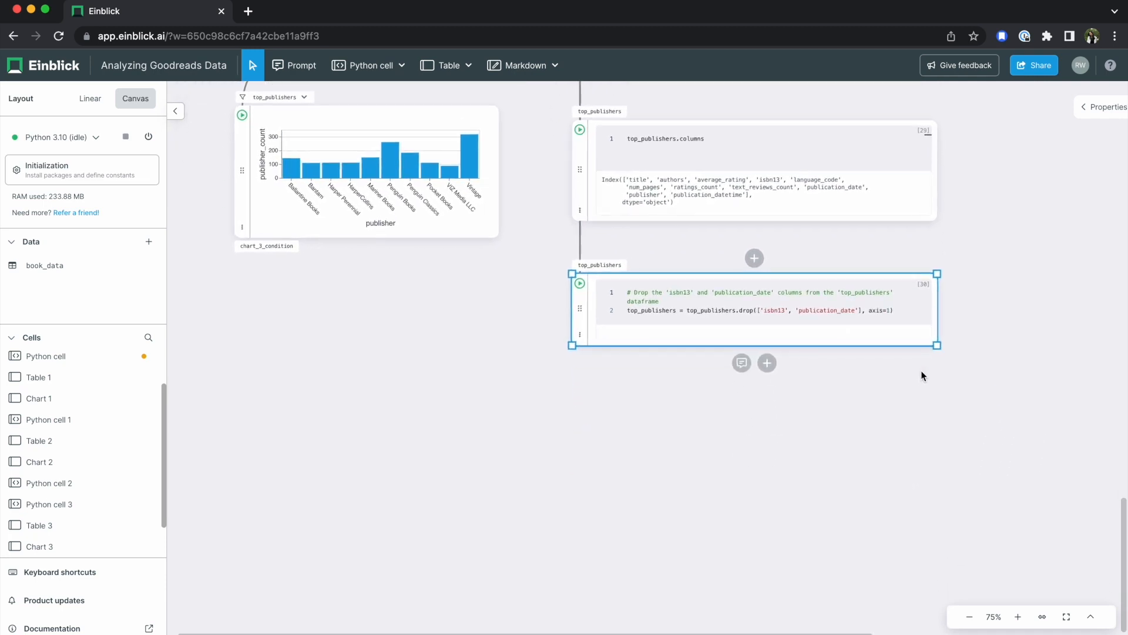
pyautogui.moveTo(765, 362)
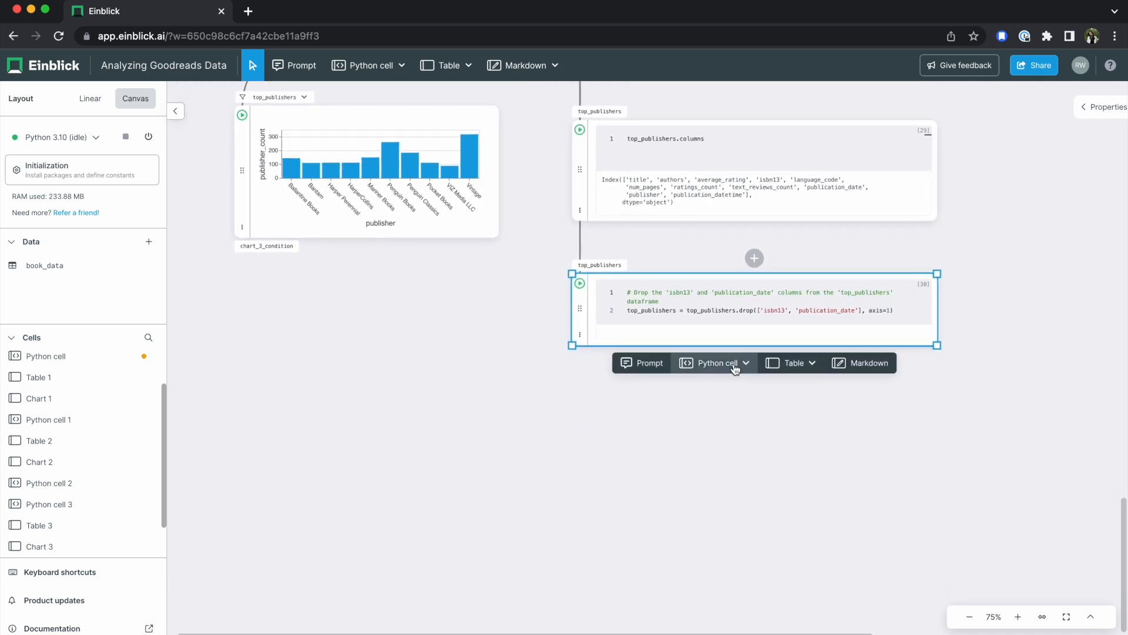
pyautogui.click(792, 365)
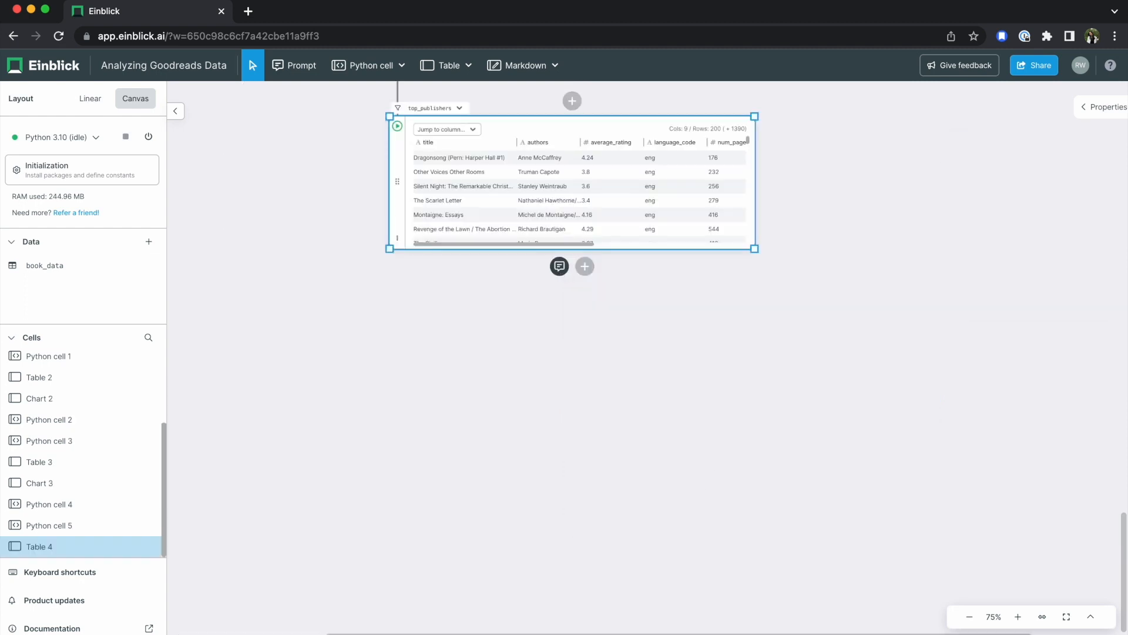
# Prompt a new cell below the top_publishers table with "Save book series information saved in () in title column as a new column "book_series""
pyautogui.click(559, 265)
pyautogui.write('Save book series information saved in () in title column.')
pyautogui.press('BackSpace')
pyautogui.write('as a new column "book_series"')
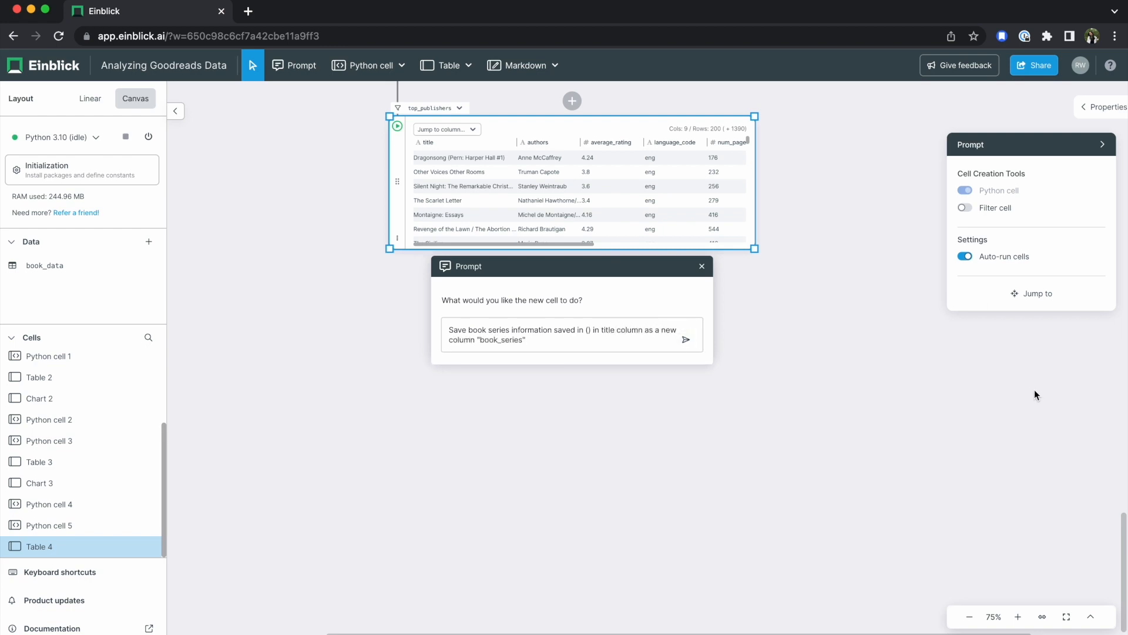
pyautogui.press('Return')
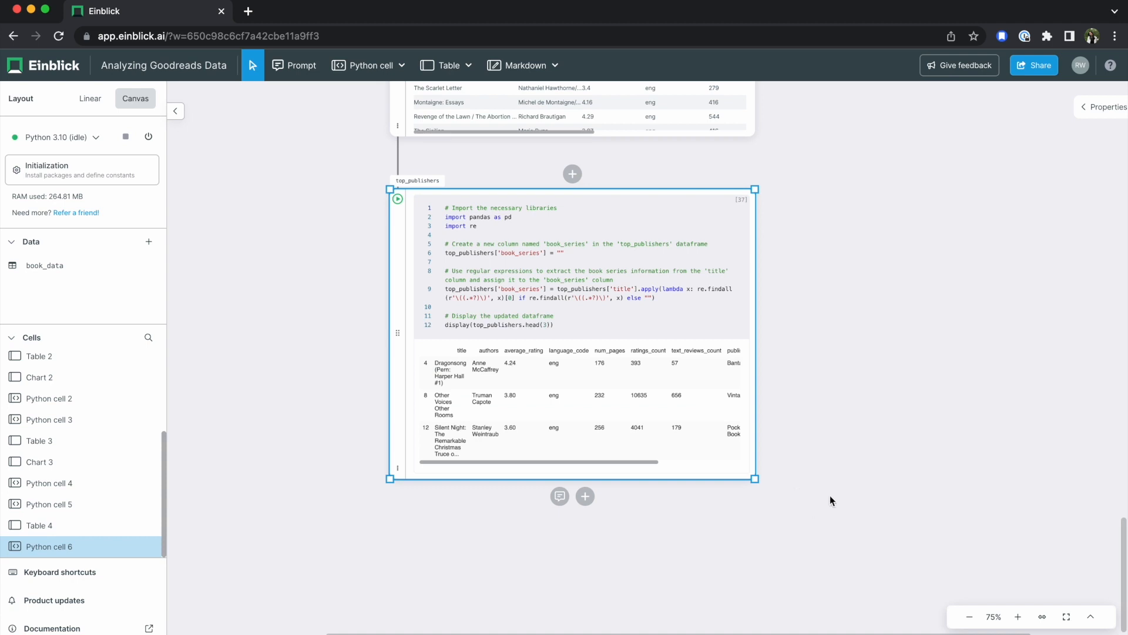
# Add a top_publishers table below the book series extraction cell and bring its book_series column into view
pyautogui.click(585, 496)
pyautogui.click(612, 495)
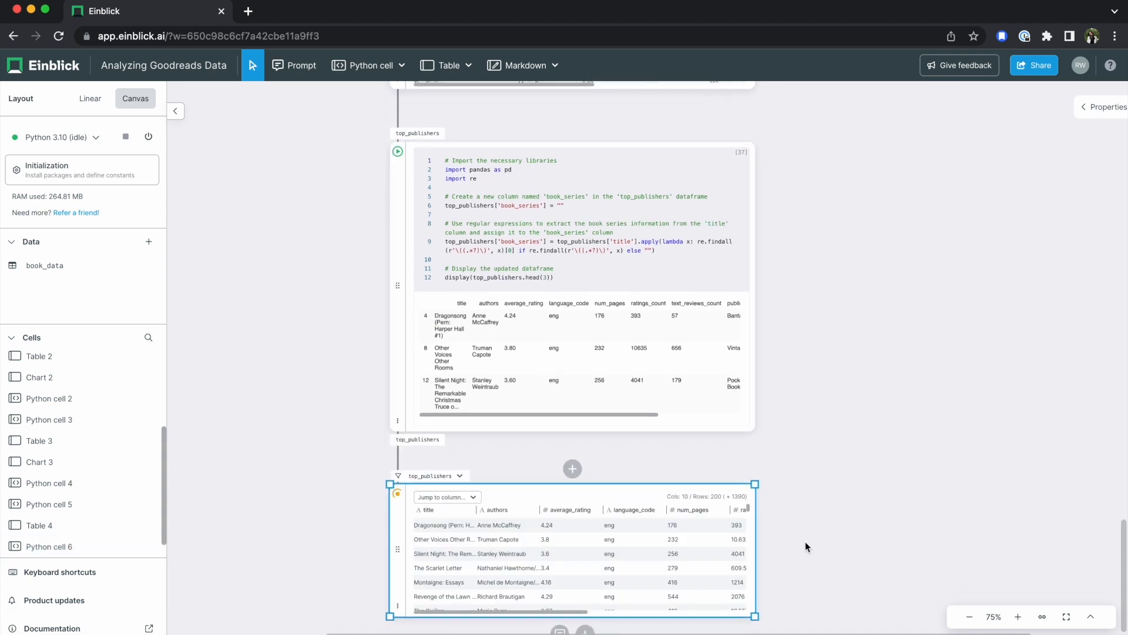
pyautogui.scroll(-5, 673, 407)
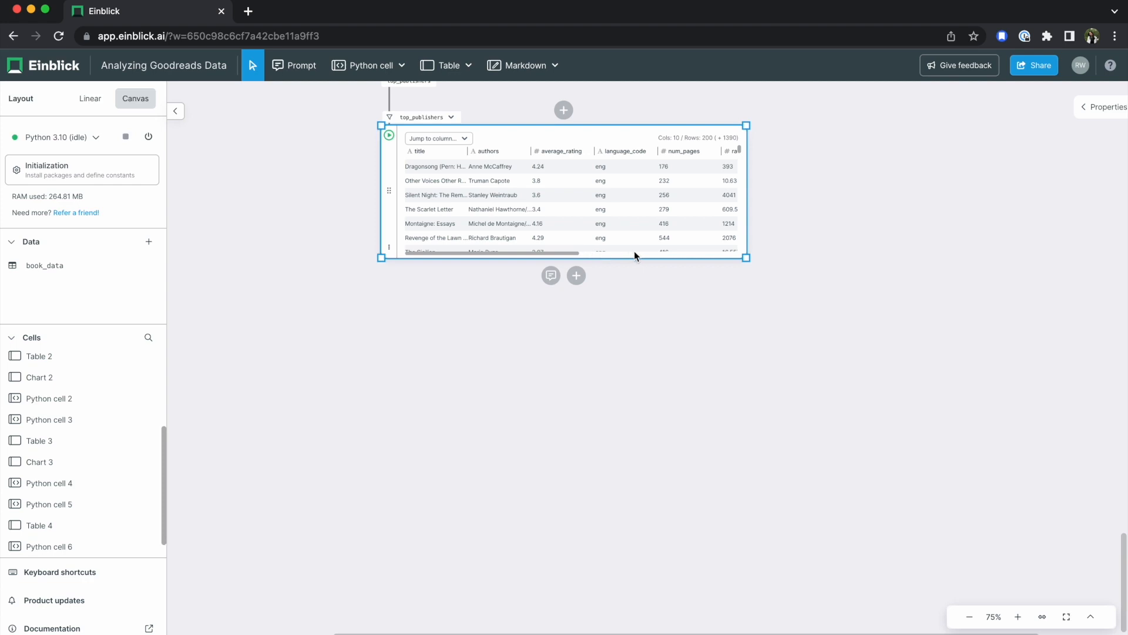
pyautogui.moveTo(572, 255); pyautogui.dragTo(773, 259)
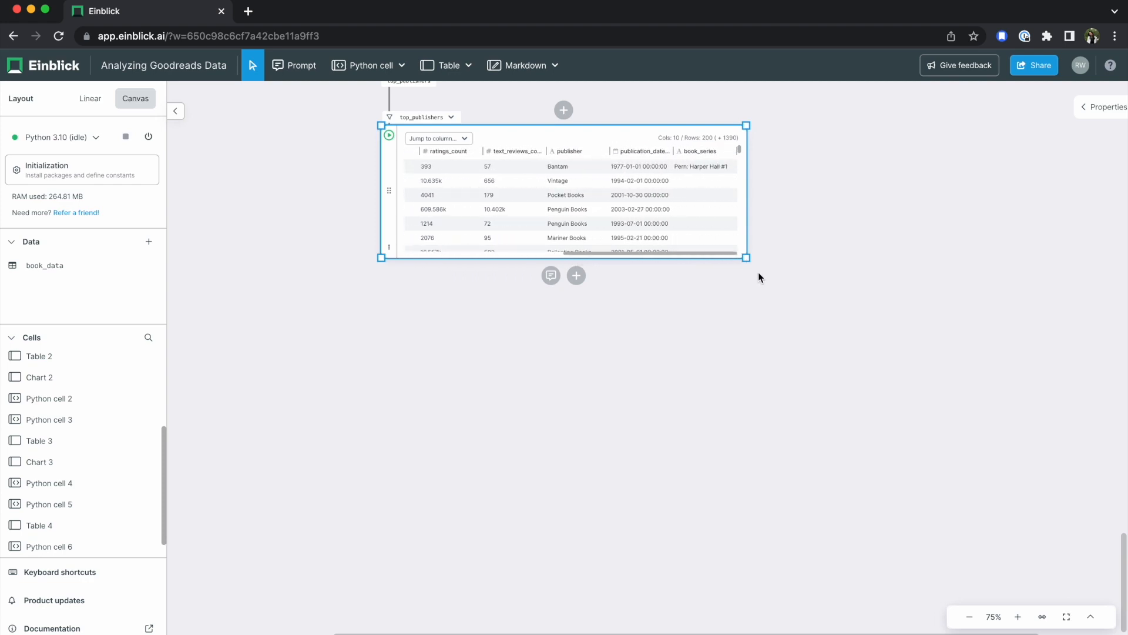
# Prompt a new cell below the newest top_publishers table with "Value counts of book series column"
pyautogui.click(573, 278)
pyautogui.click(461, 281)
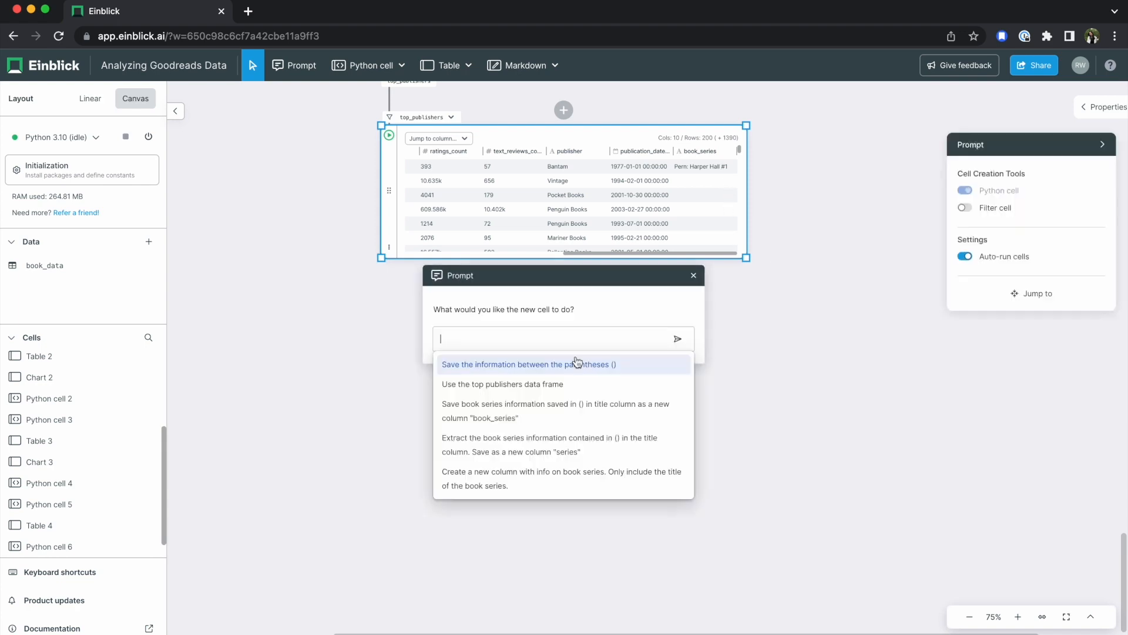
pyautogui.write('Value counts of book series column')
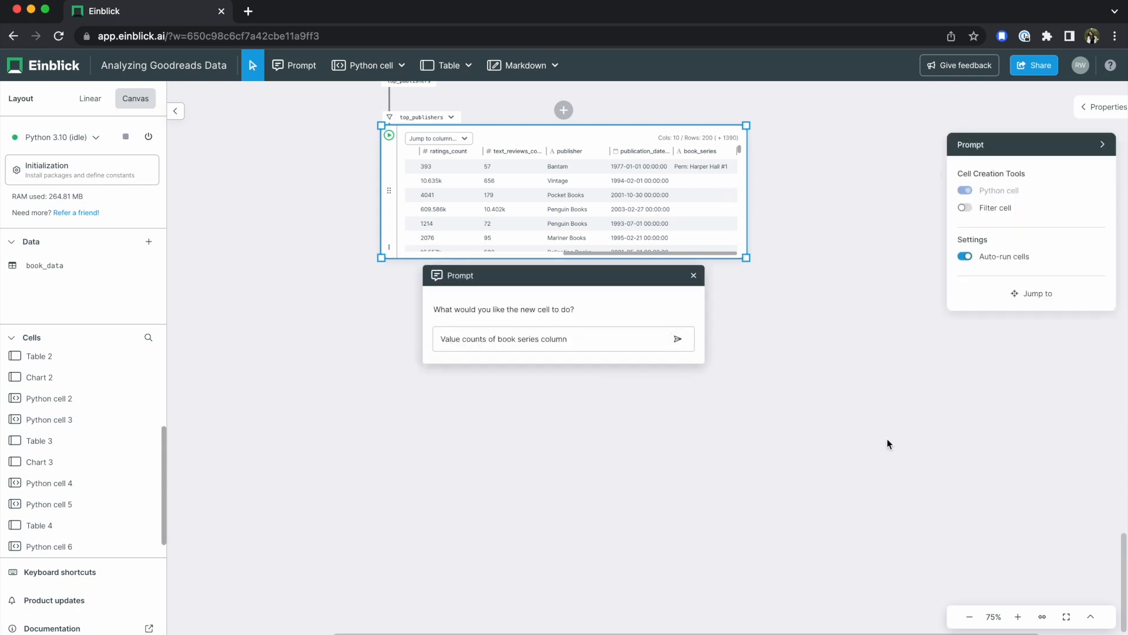
pyautogui.press('Return')
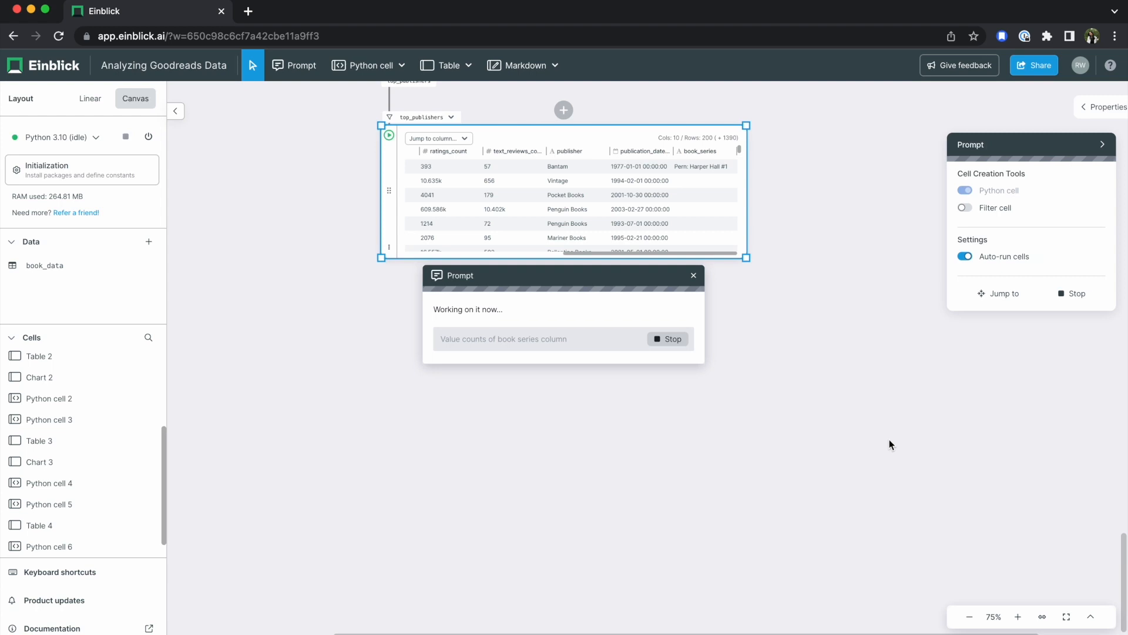